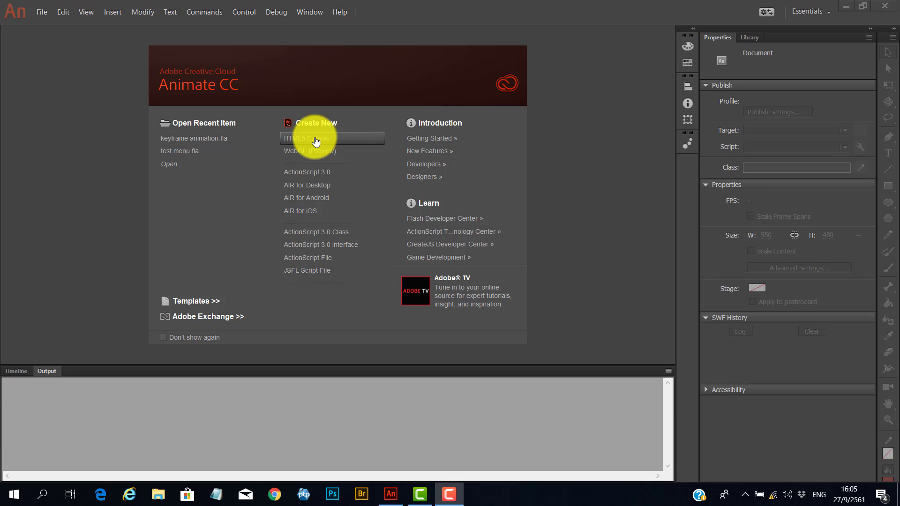
# Create a new HTML5 Canvas document and set its stage size to 1920 by 1080 px.
pyautogui.click(316, 141)
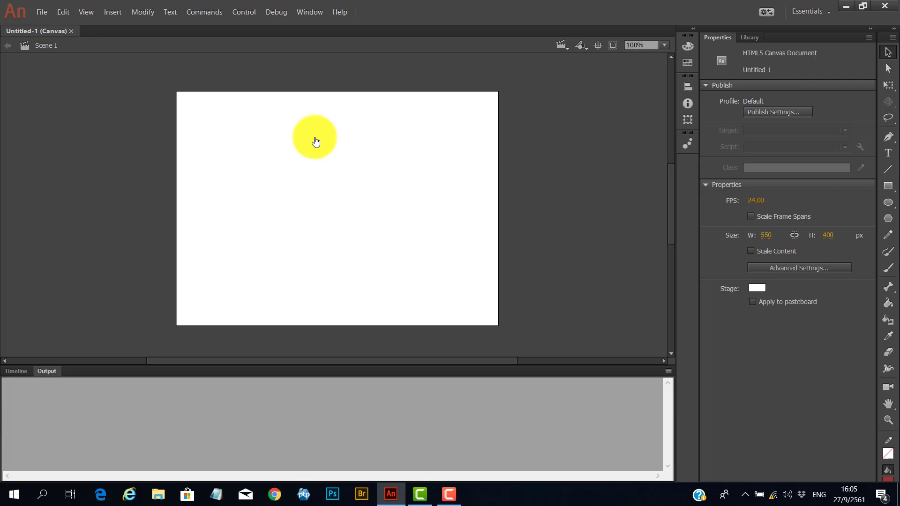
pyautogui.click(768, 235)
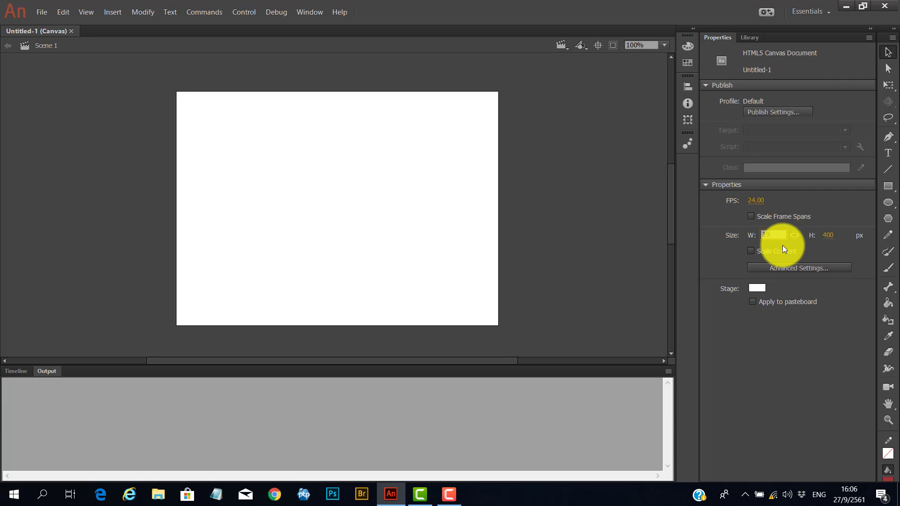
pyautogui.click(828, 235)
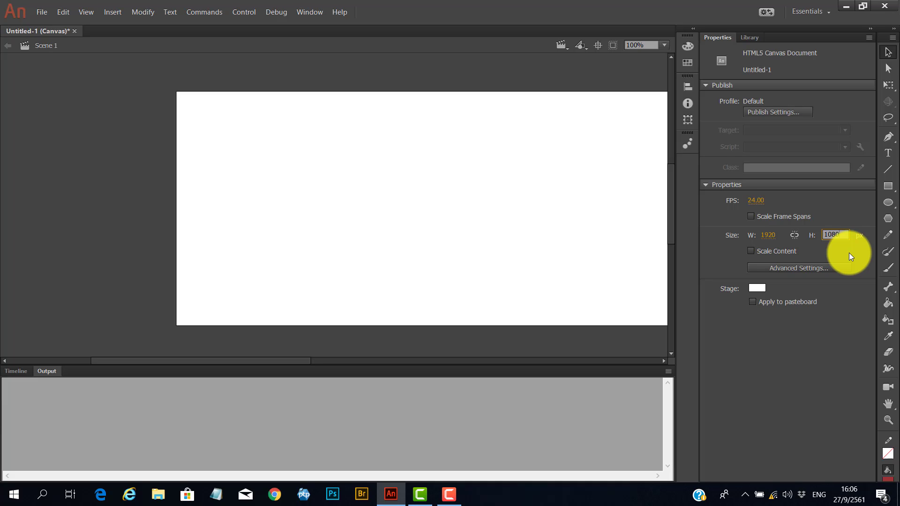
# Try other stage background colours from the default swatches, ending on white.
pyautogui.click(755, 288)
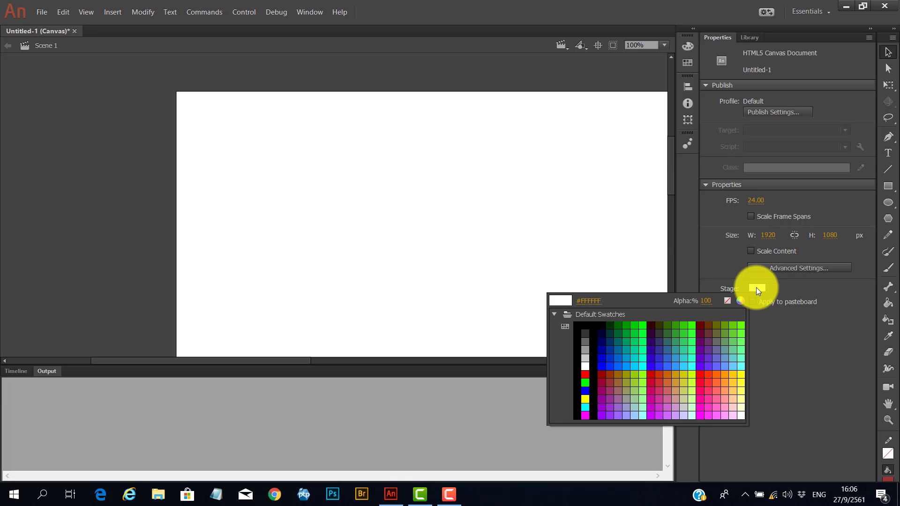
pyautogui.click(690, 324)
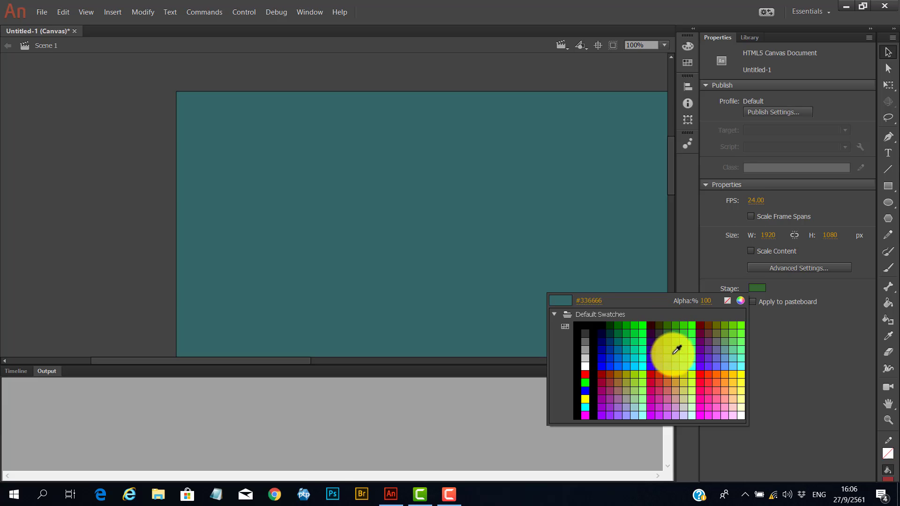
pyautogui.click(588, 361)
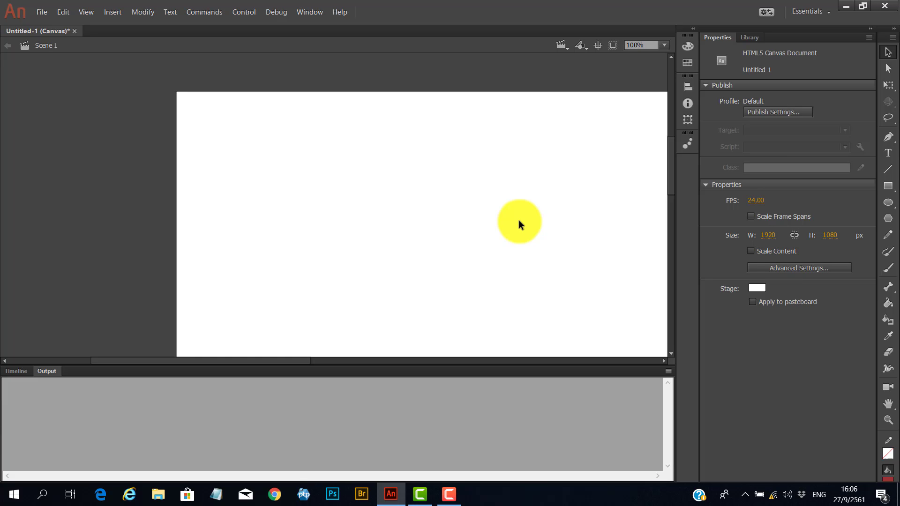
# Fit the whole stage in the window and show the timeline.
pyautogui.moveTo(519, 221); pyautogui.dragTo(386, 202)
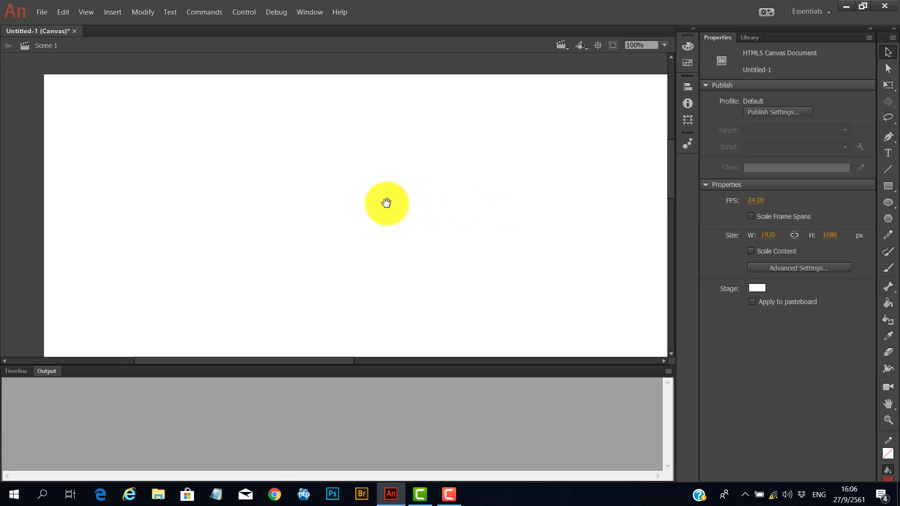
pyautogui.click(663, 44)
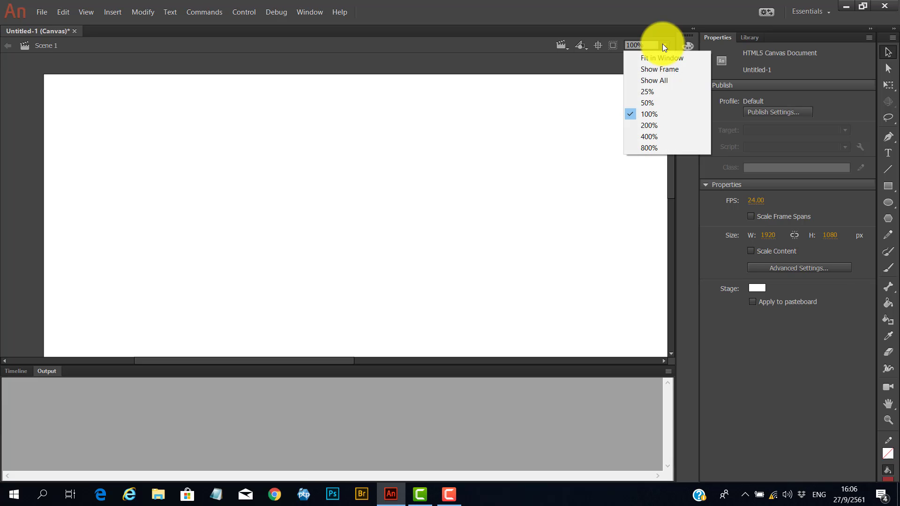
pyautogui.click(662, 58)
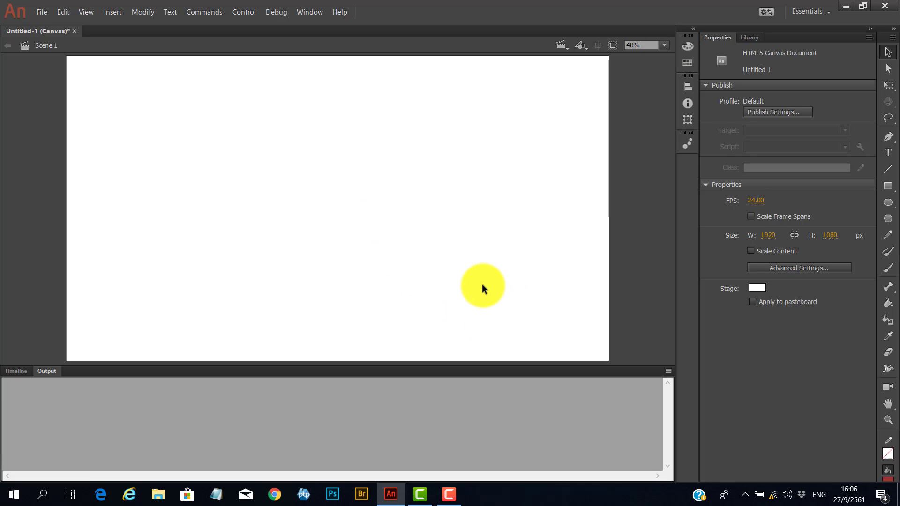
pyautogui.click(14, 370)
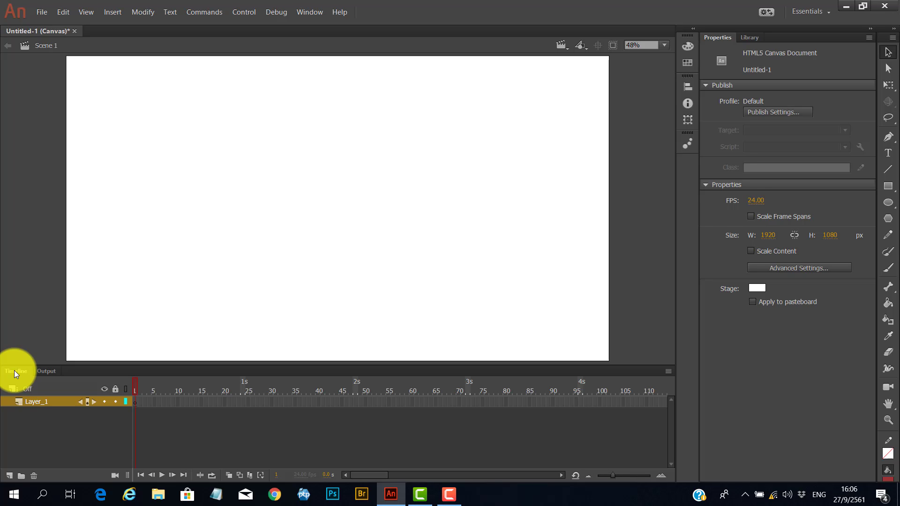
pyautogui.rightClick(136, 401)
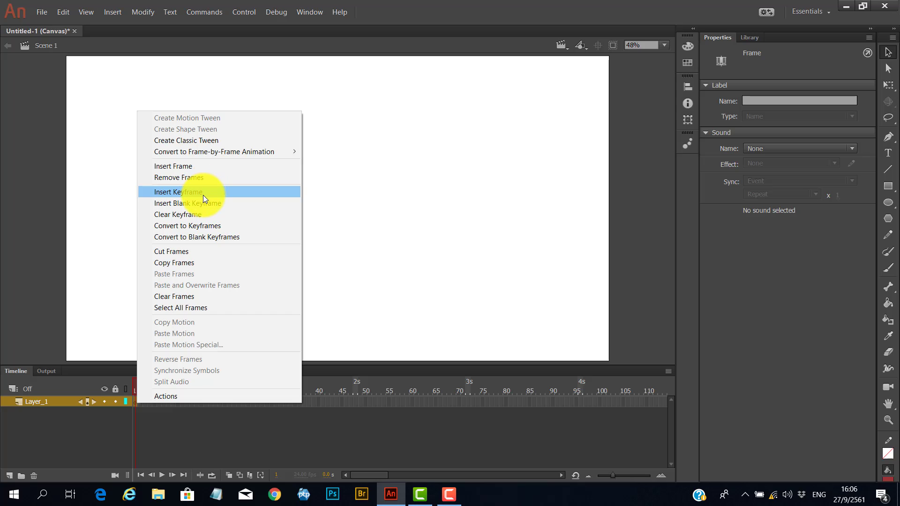
pyautogui.click(179, 432)
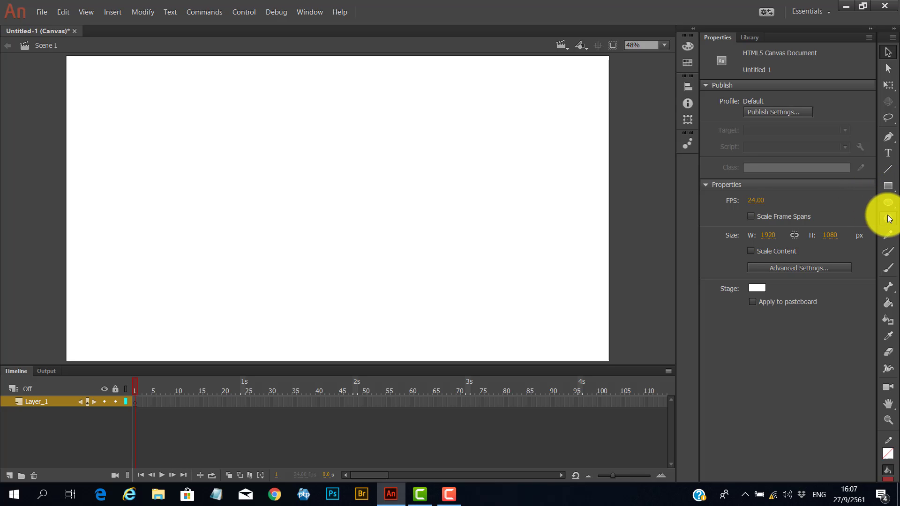
# Draw a dark red square without stroke, about 173 px wide, in the upper-left part of the stage on frame 1.
pyautogui.click(888, 187)
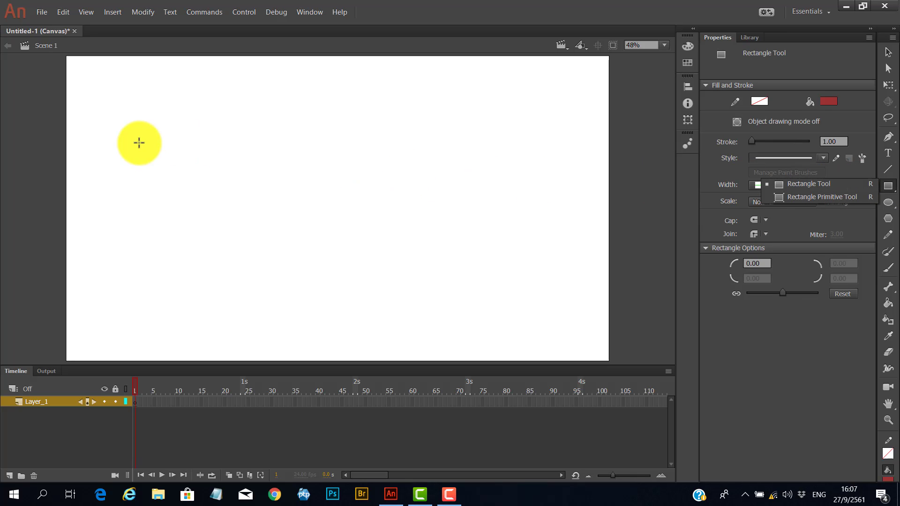
pyautogui.click(138, 143)
pyautogui.moveTo(138, 143); pyautogui.dragTo(188, 191)
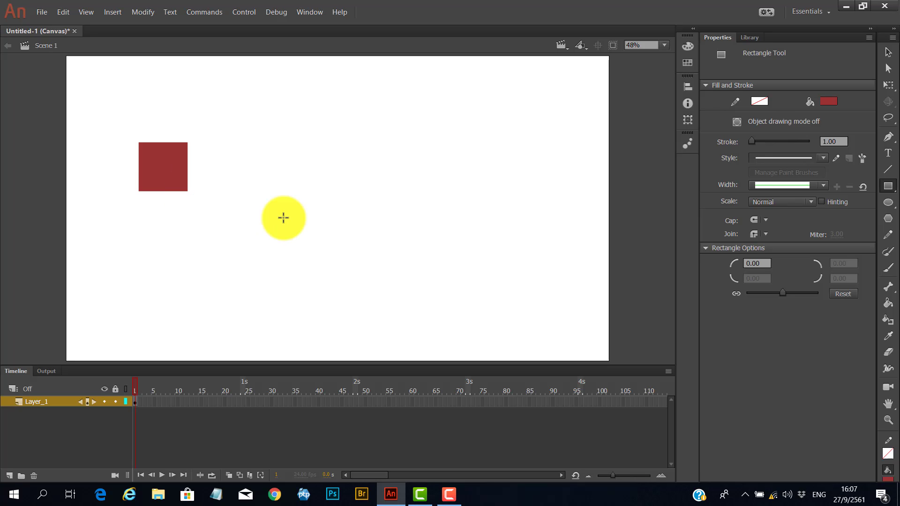
# Select the red square and convert it to a Graphic symbol named Symbol 1 with centred registration.
pyautogui.click(887, 52)
pyautogui.moveTo(120, 117); pyautogui.dragTo(210, 215)
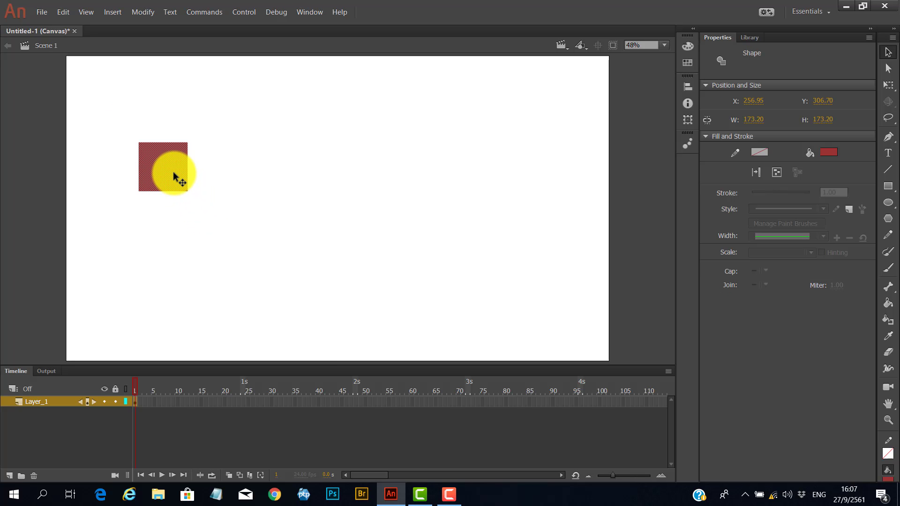
pyautogui.rightClick(173, 172)
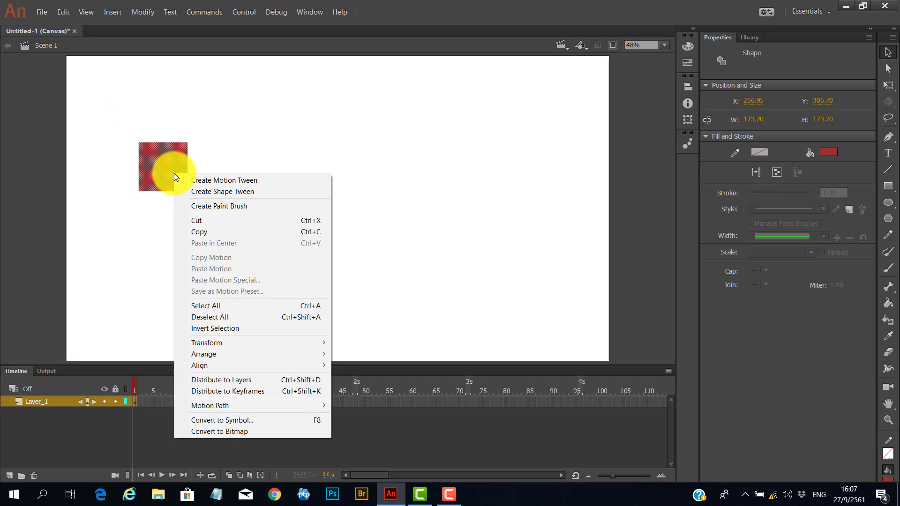
pyautogui.click(215, 420)
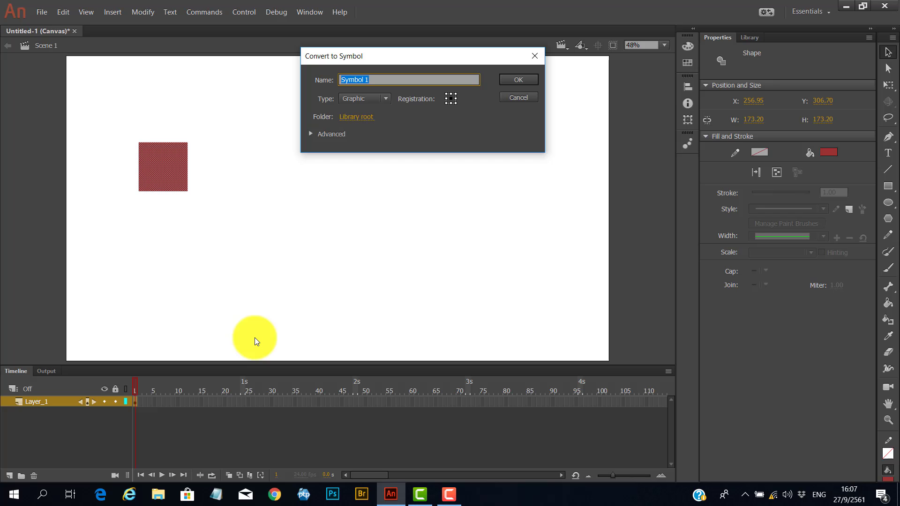
pyautogui.click(384, 96)
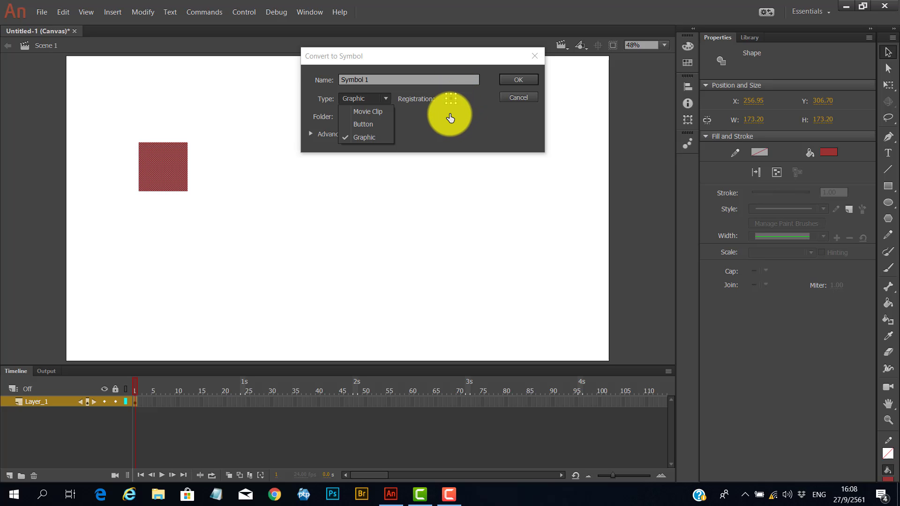
pyautogui.click(506, 80)
pyautogui.click(506, 81)
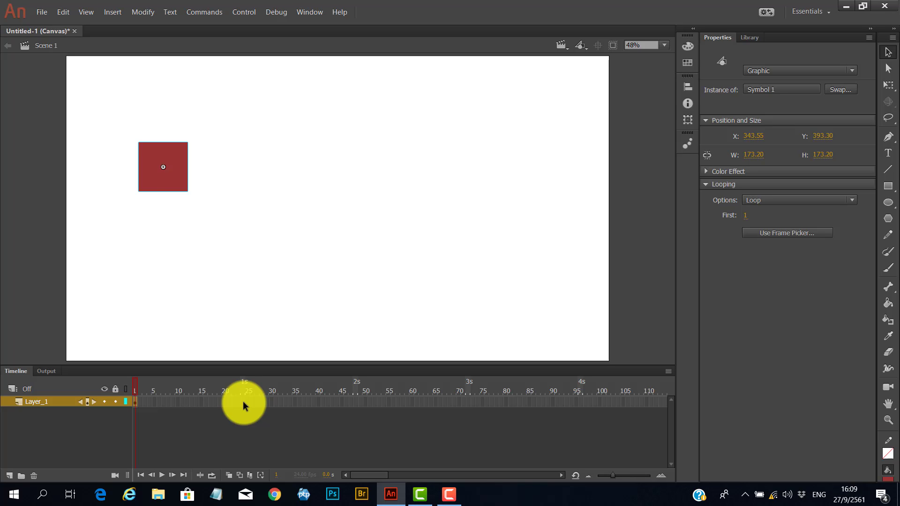
# Place the square just beyond the stage's left edge at frame 1 and just beyond its right edge at a new keyframe on frame 24.
pyautogui.moveTo(162, 177); pyautogui.dragTo(37, 147)
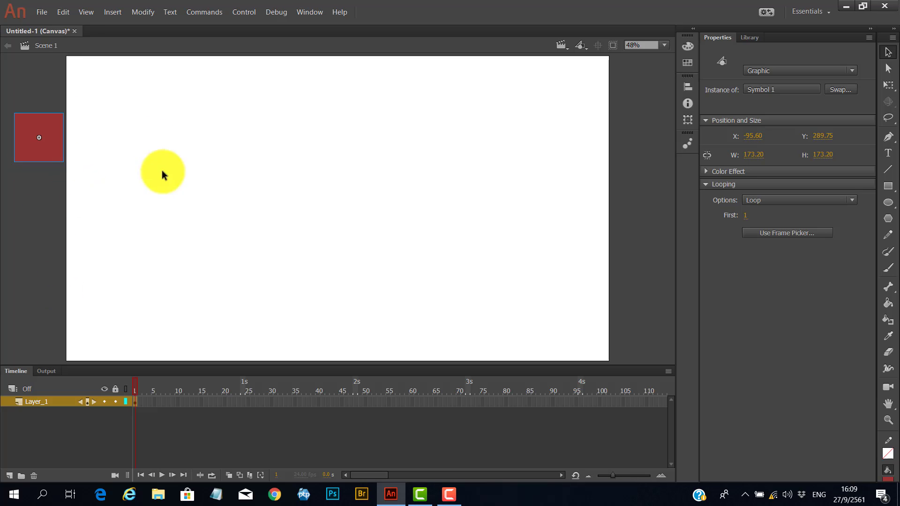
pyautogui.click(243, 402)
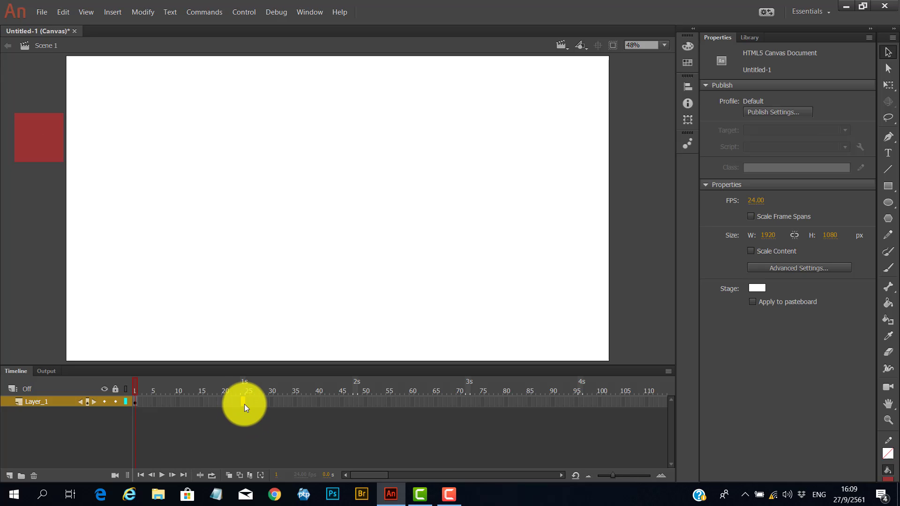
pyautogui.rightClick(244, 403)
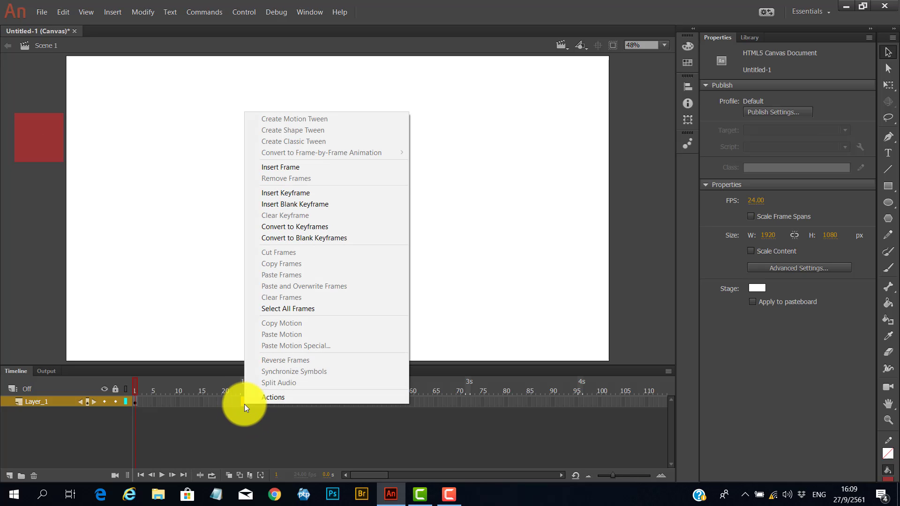
pyautogui.click(289, 196)
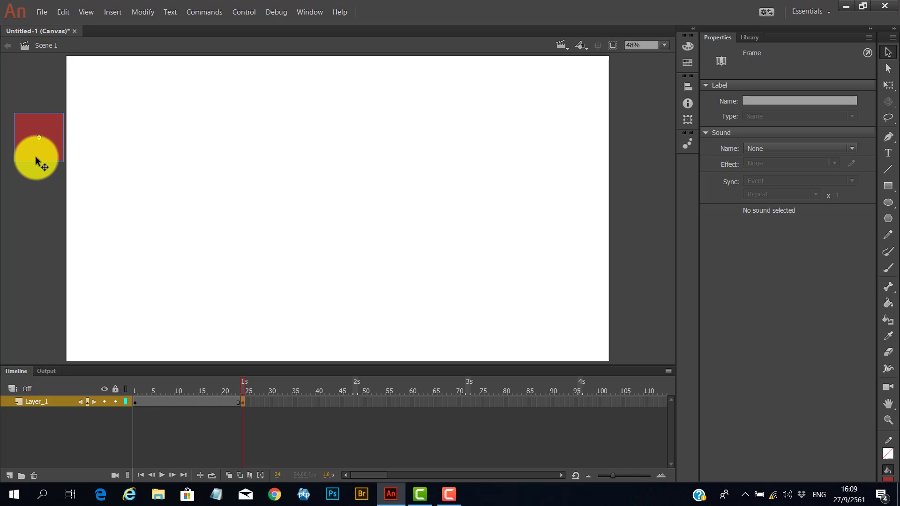
pyautogui.moveTo(36, 156); pyautogui.dragTo(636, 163)
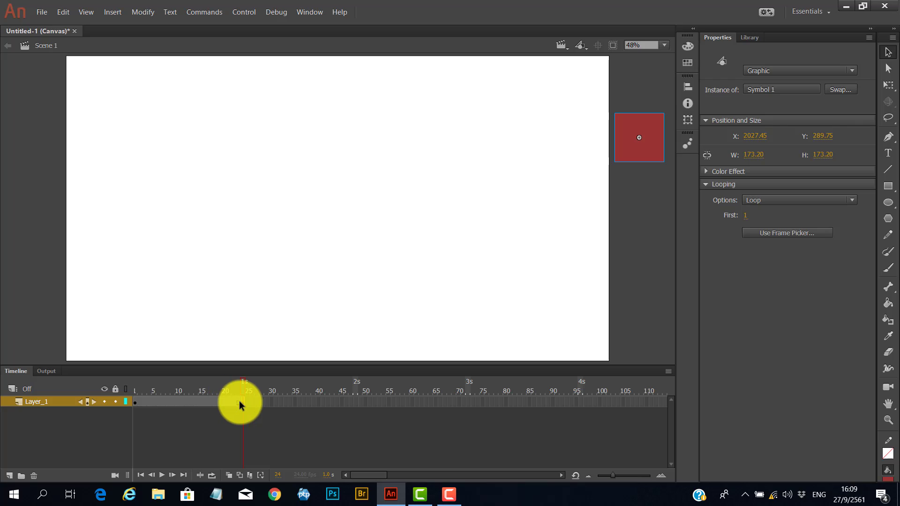
pyautogui.press('F6')
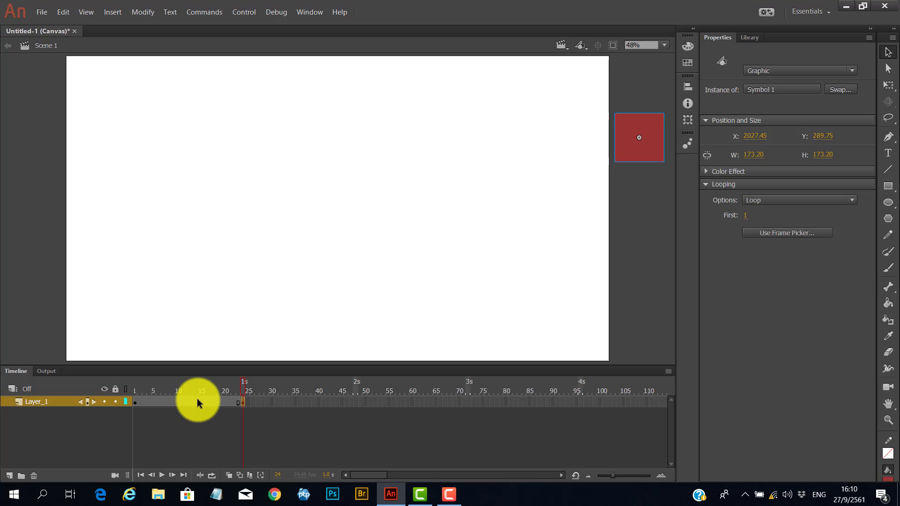
# Create a classic tween between the keyframes at frames 1 and 24, and return the playhead to frame 1.
pyautogui.rightClick(196, 400)
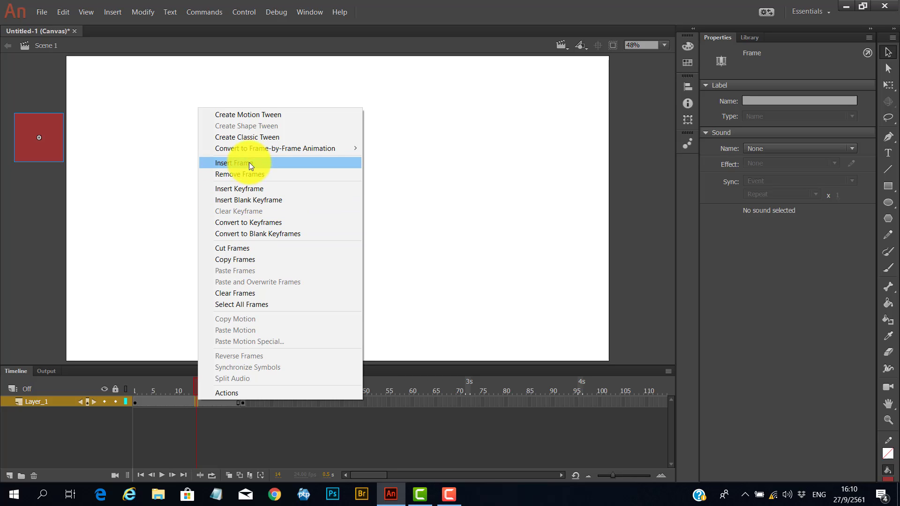
pyautogui.click(253, 136)
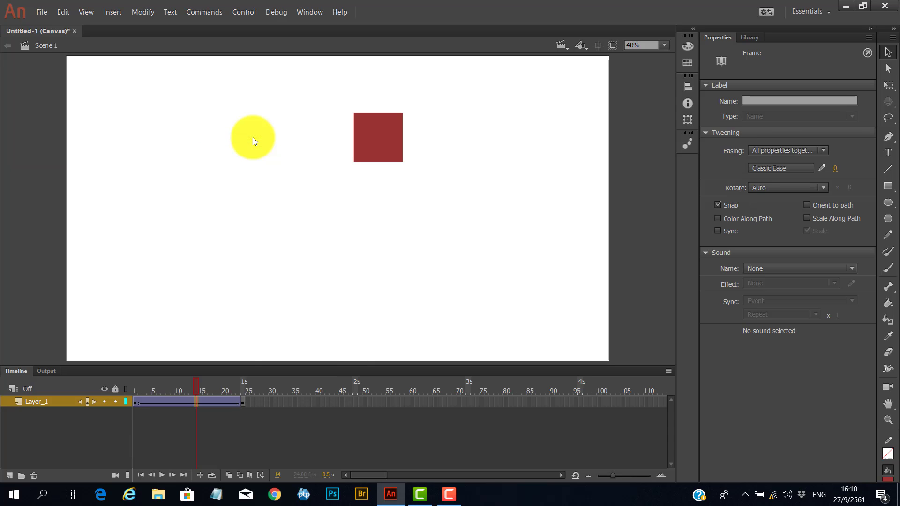
pyautogui.moveTo(193, 381); pyautogui.dragTo(124, 380)
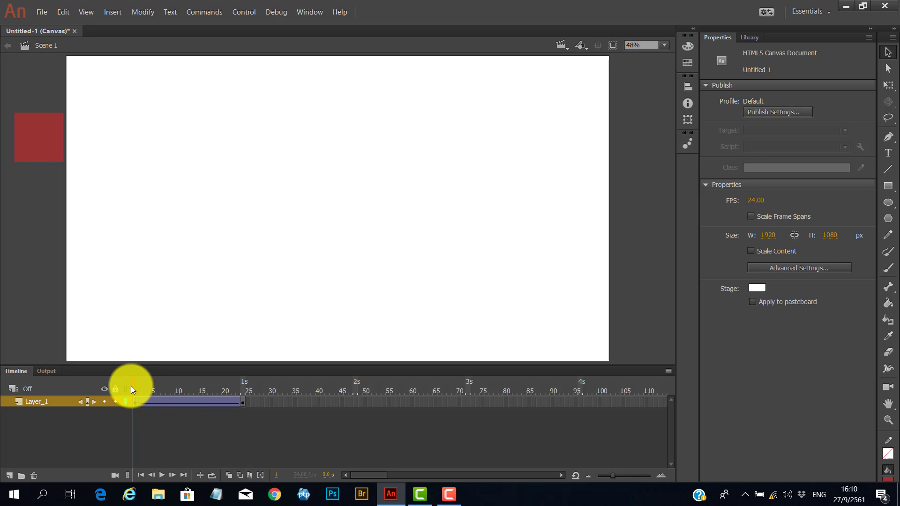
# At frame 12, move the square straight down to the stage's bottom edge, Y about 993, and play the animation.
pyautogui.moveTo(136, 384); pyautogui.dragTo(187, 385)
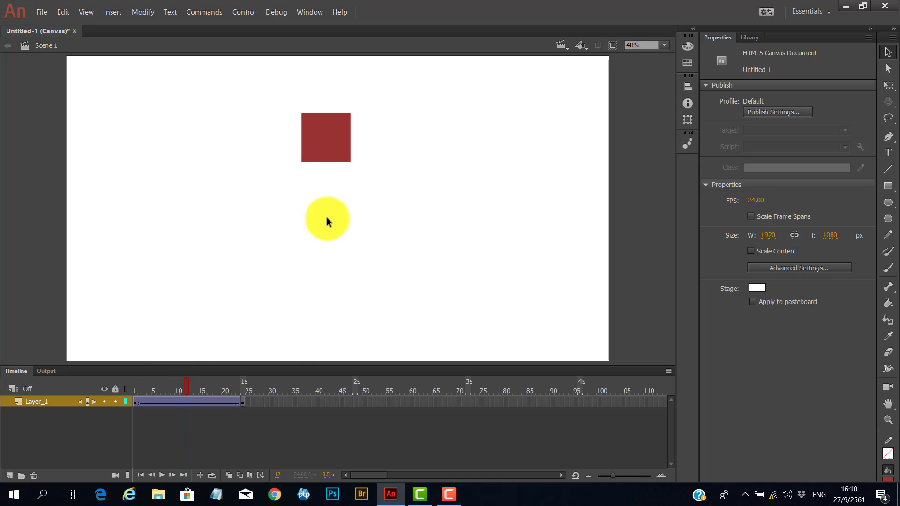
pyautogui.moveTo(335, 149); pyautogui.dragTo(333, 344)
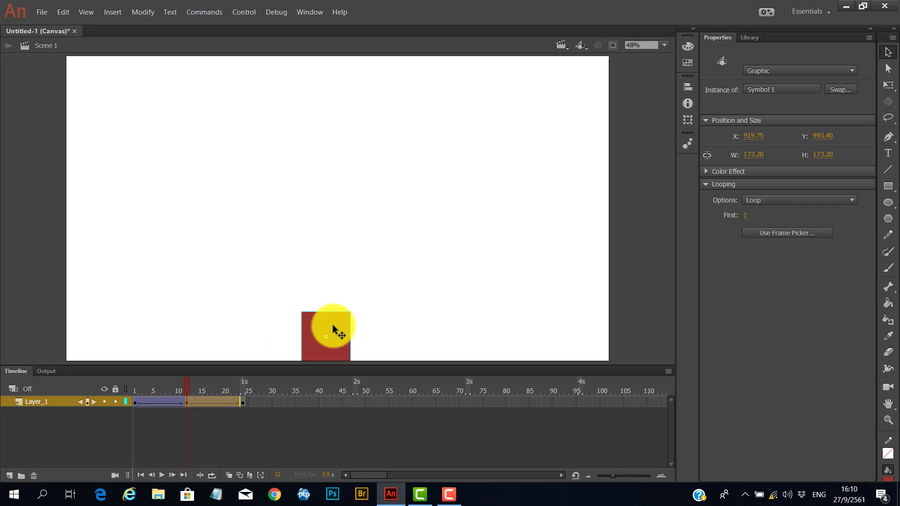
pyautogui.press('Return')
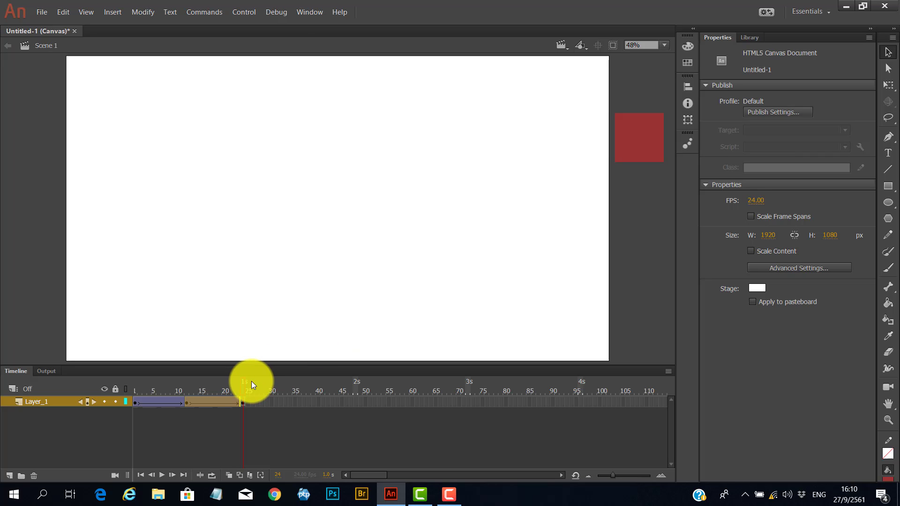
# Insert a keyframe at frame 17 and move the square up to the stage's top edge, X about 1356 and Y about 87.
pyautogui.moveTo(244, 381); pyautogui.dragTo(210, 390)
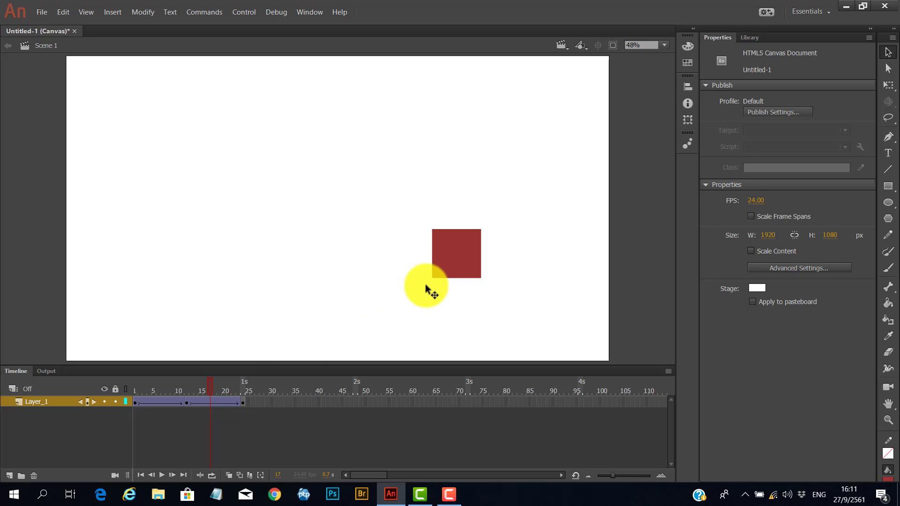
pyautogui.rightClick(209, 402)
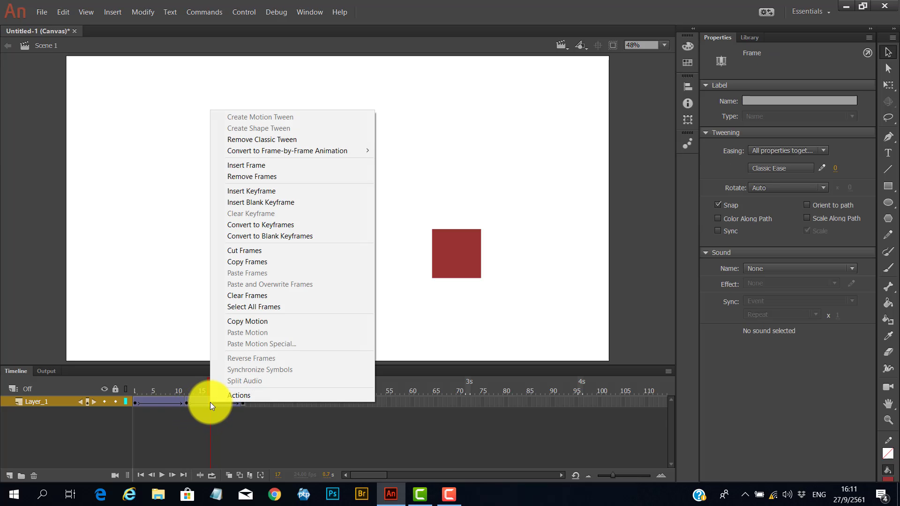
pyautogui.click(278, 193)
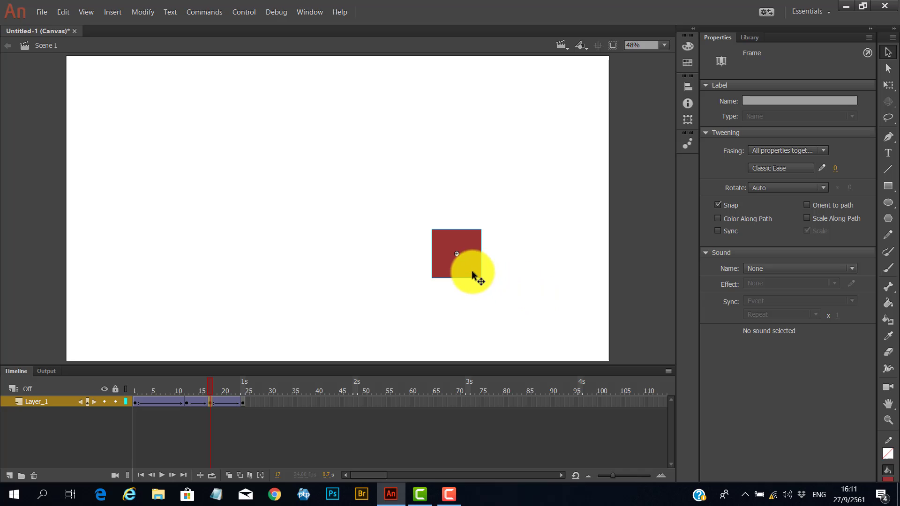
pyautogui.moveTo(472, 272); pyautogui.dragTo(465, 97)
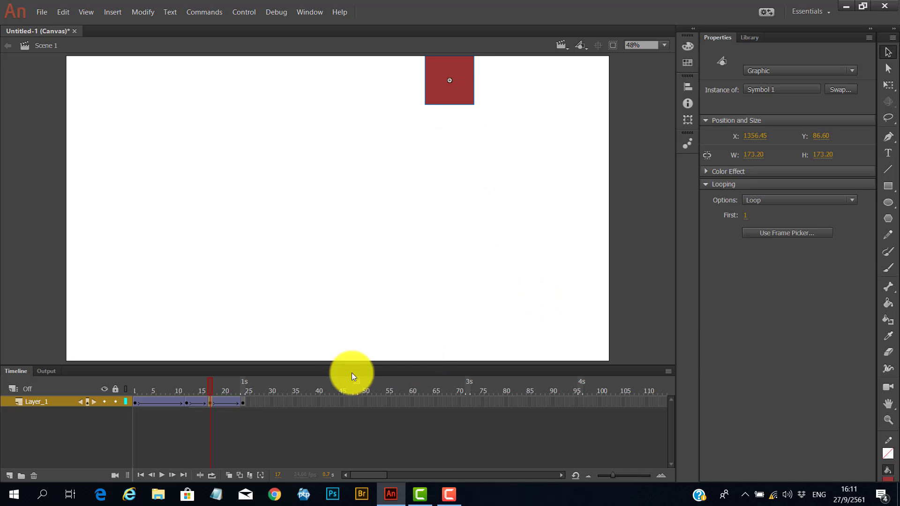
# Review the square's motion by inspecting frames 9 and 12, playing the animation repeatedly, and returning the playhead to frame 1.
pyautogui.click(170, 401)
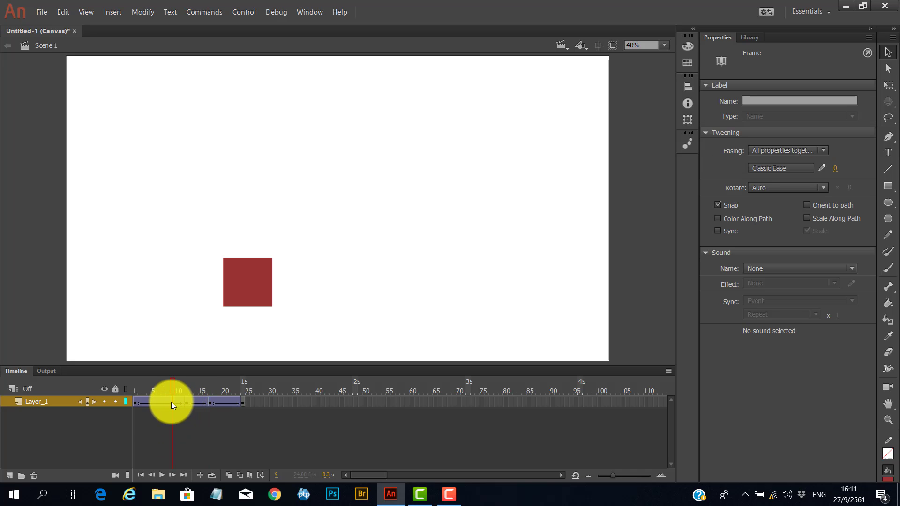
pyautogui.click(252, 285)
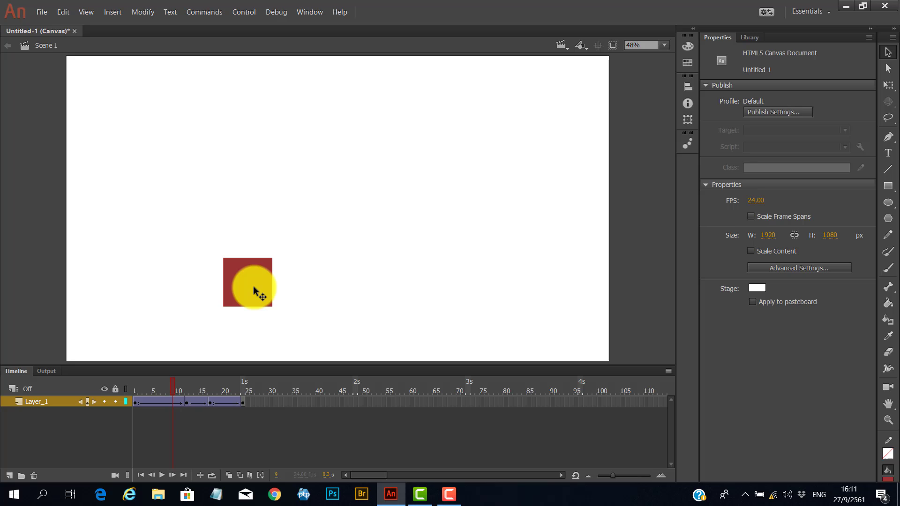
pyautogui.click(188, 403)
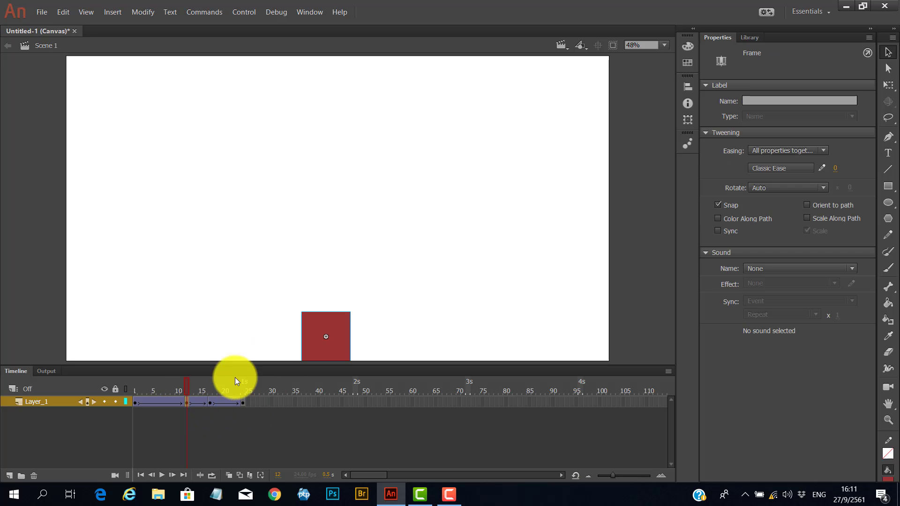
pyautogui.click(328, 341)
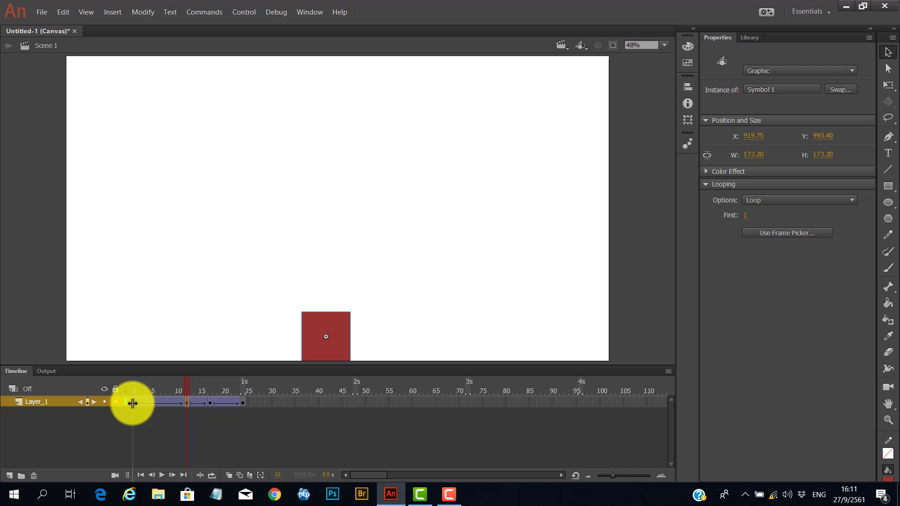
pyautogui.press('Return')
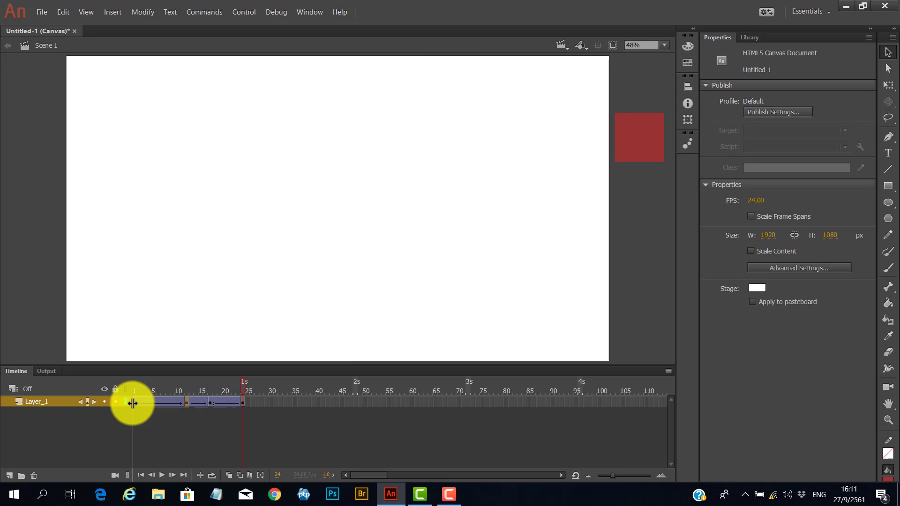
pyautogui.press('Return')
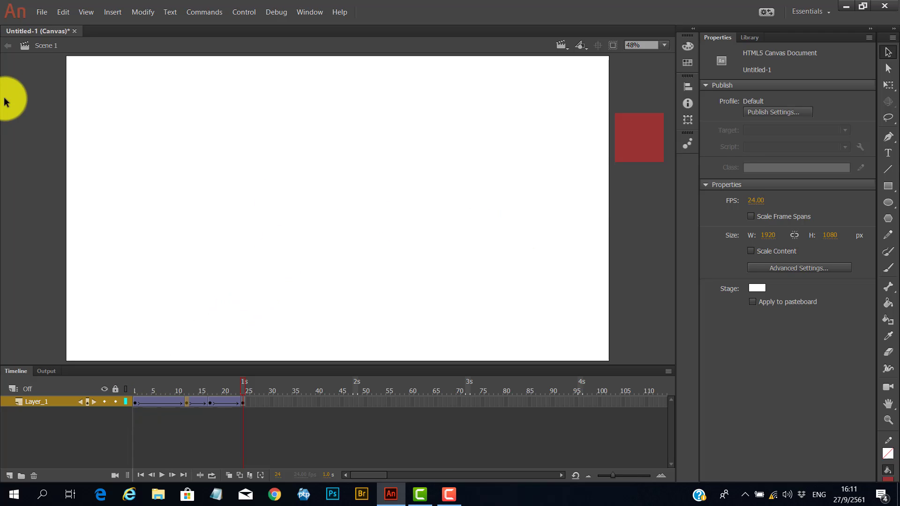
pyautogui.click(169, 404)
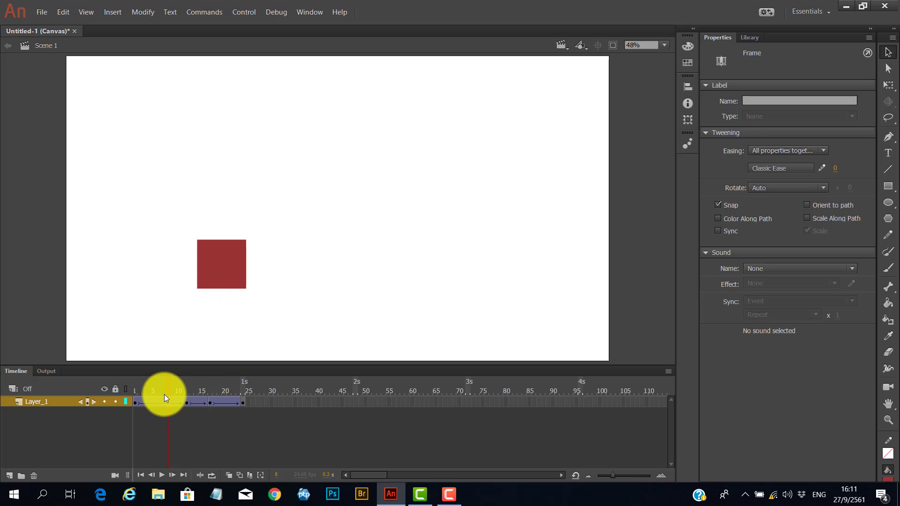
pyautogui.moveTo(166, 389); pyautogui.dragTo(134, 393)
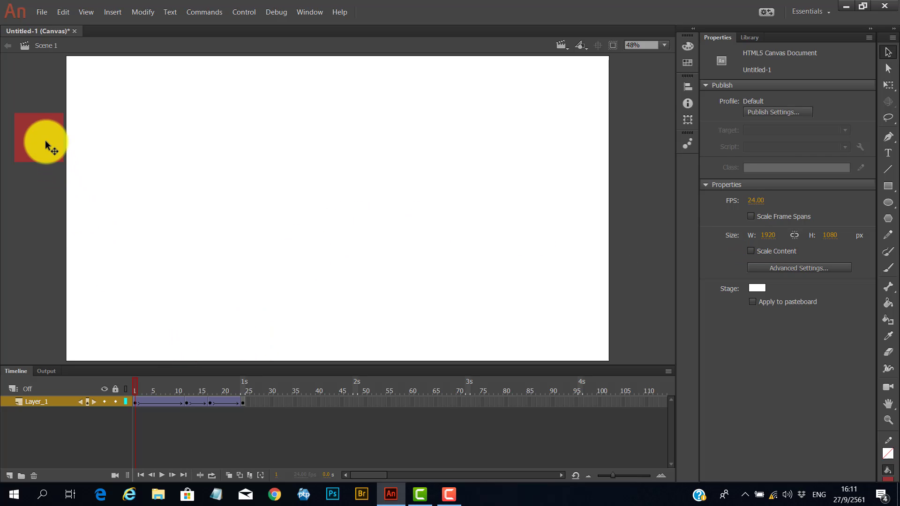
# Rotate the square in place with Free Transform at the keyframes on frames 12, 17 and 24, keeping its sides horizontal and vertical.
pyautogui.click(186, 403)
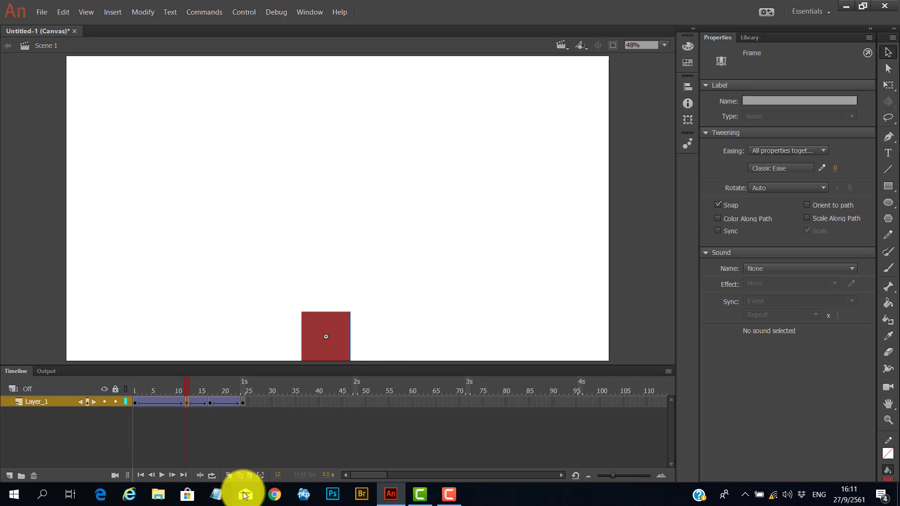
pyautogui.click(888, 85)
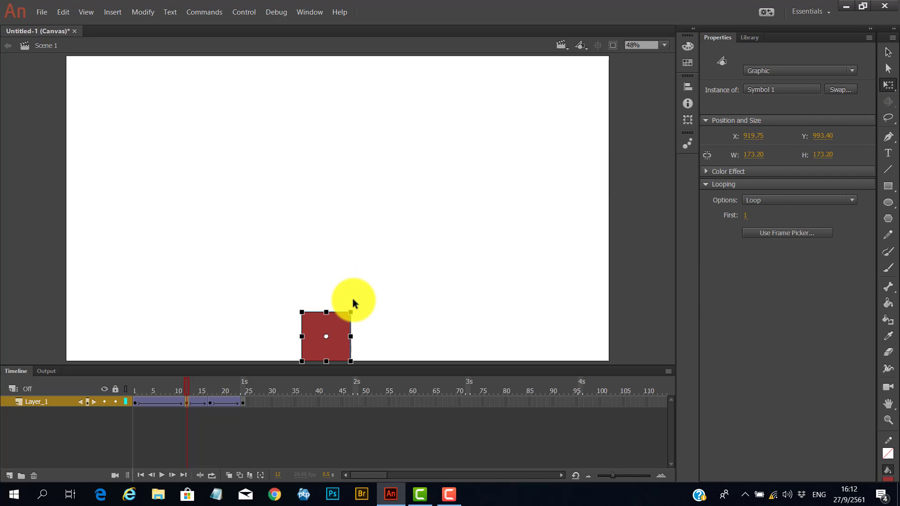
pyautogui.moveTo(359, 306); pyautogui.dragTo(380, 372)
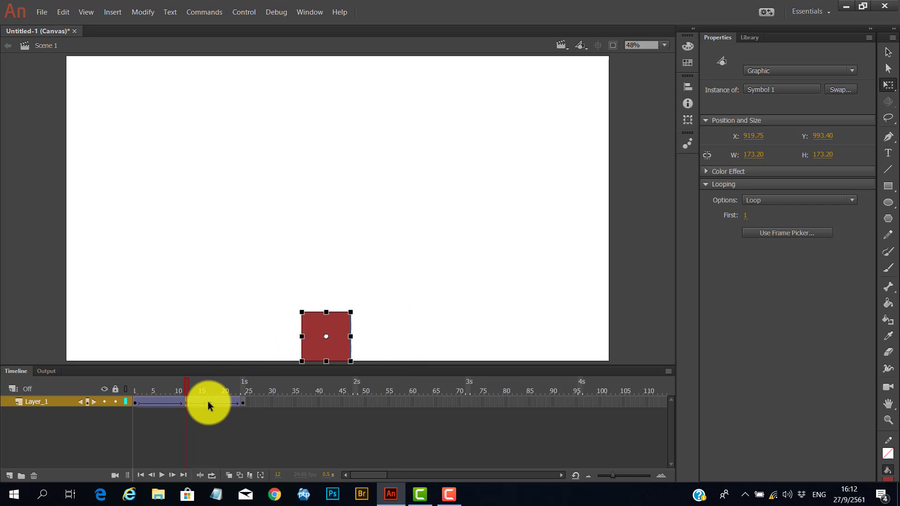
pyautogui.click(210, 401)
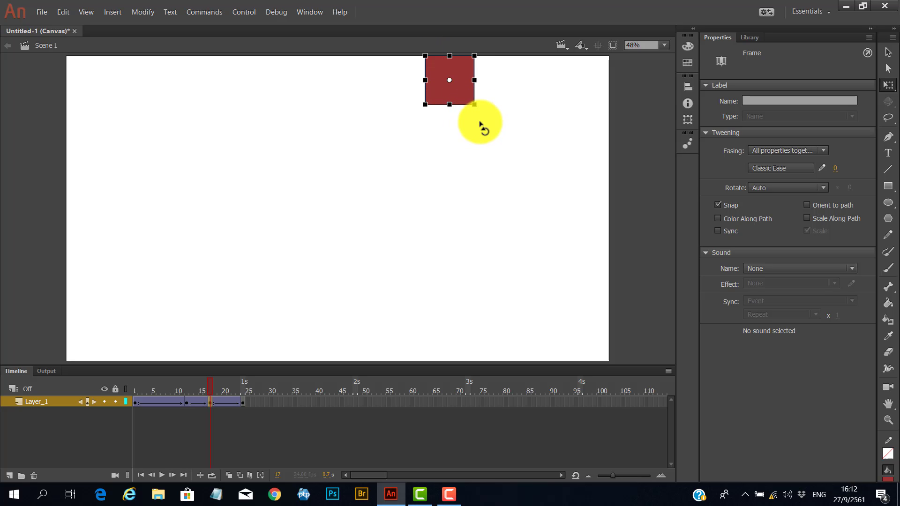
pyautogui.moveTo(476, 121); pyautogui.dragTo(402, 38)
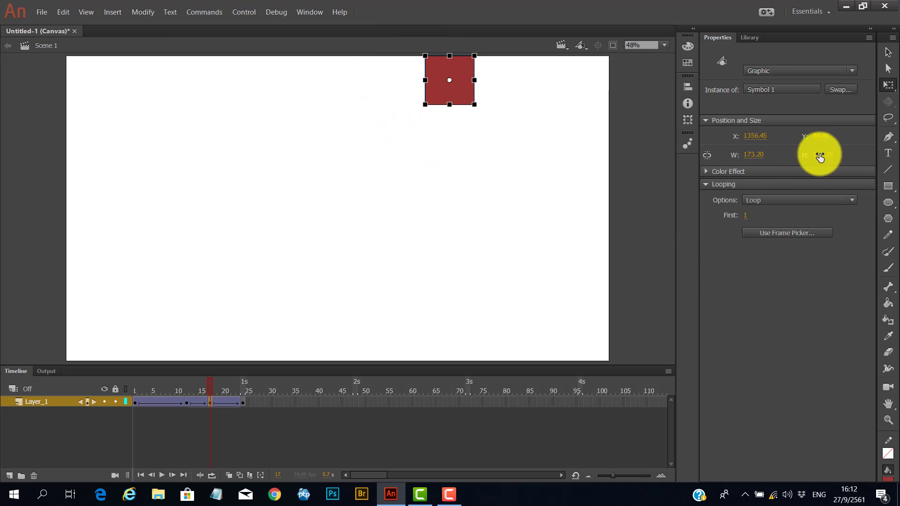
pyautogui.click(244, 398)
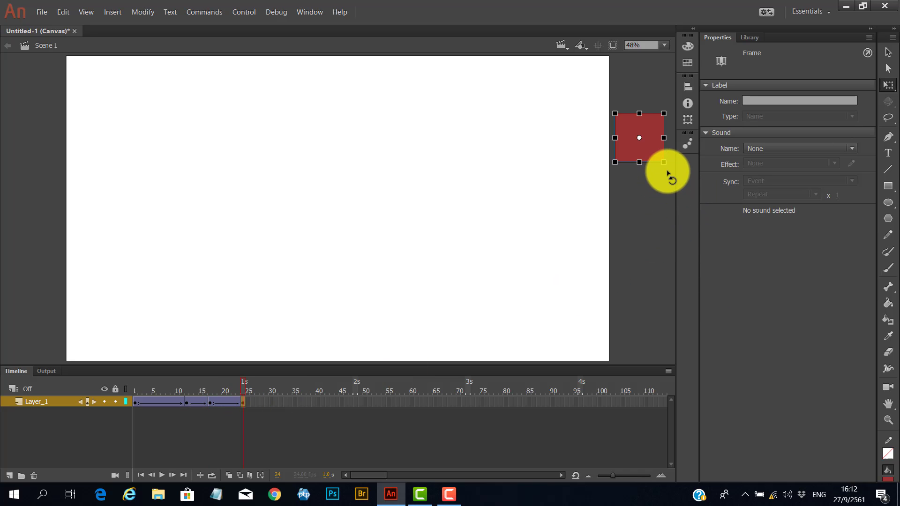
pyautogui.click(659, 184)
pyautogui.moveTo(593, 184); pyautogui.dragTo(664, 127)
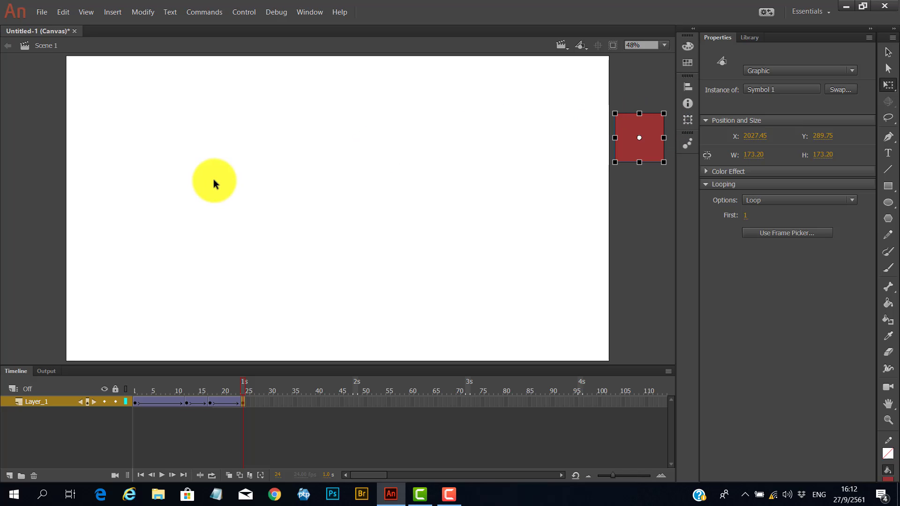
# Play the animation several times to check the square's rotation between keyframes.
pyautogui.press('Return')
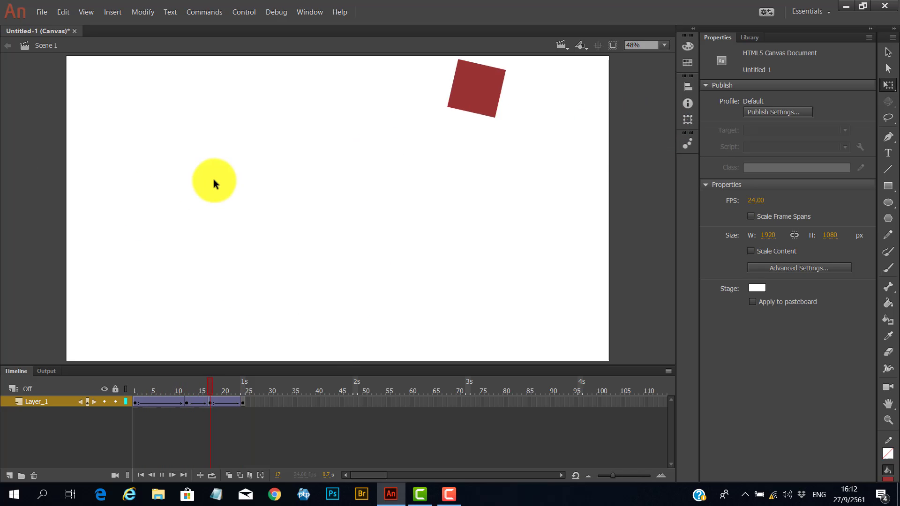
pyautogui.press('Return')
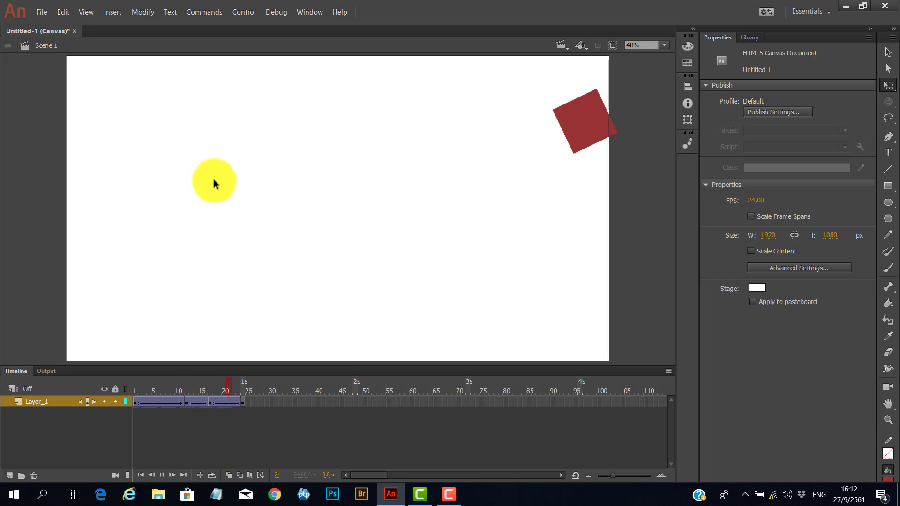
pyautogui.press('Return')
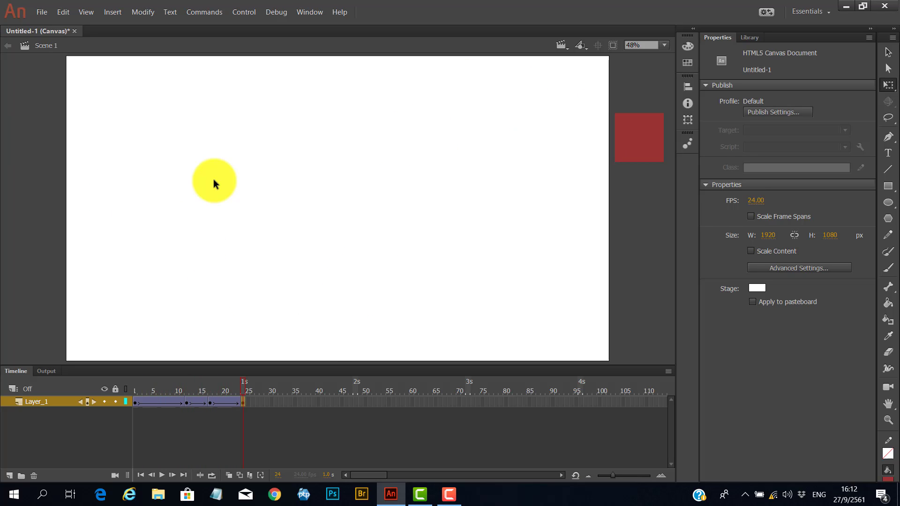
pyautogui.press('Return')
# At frame 12, scale the square down to about 115 by 115 against the stage's bottom edge, and play the animation.
pyautogui.click(190, 403)
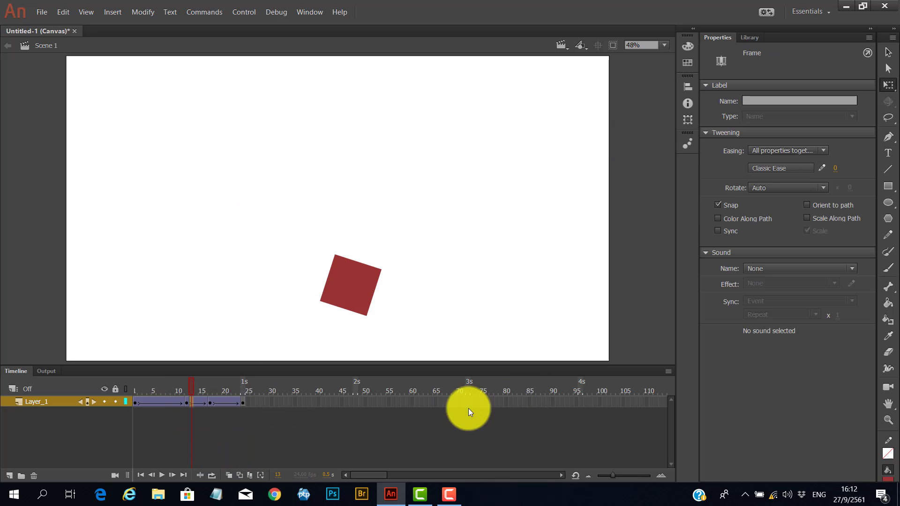
pyautogui.click(187, 403)
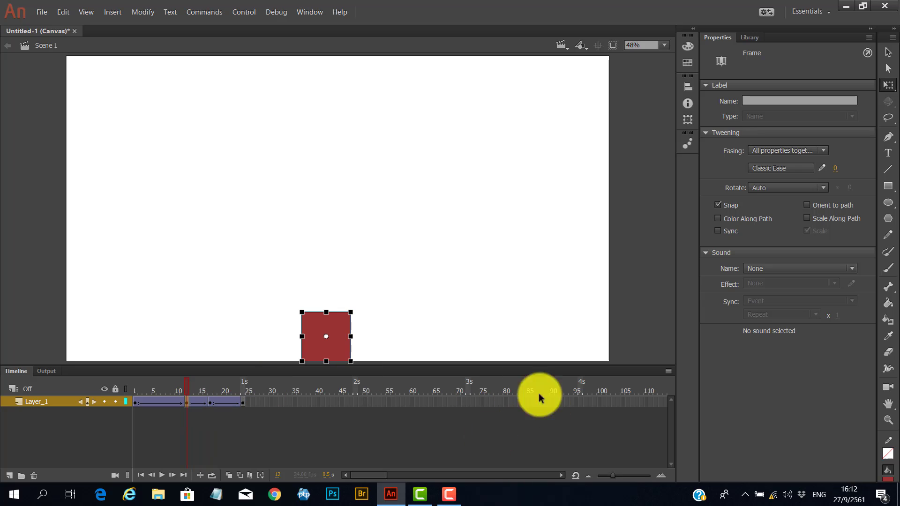
pyautogui.moveTo(350, 313); pyautogui.dragTo(331, 344)
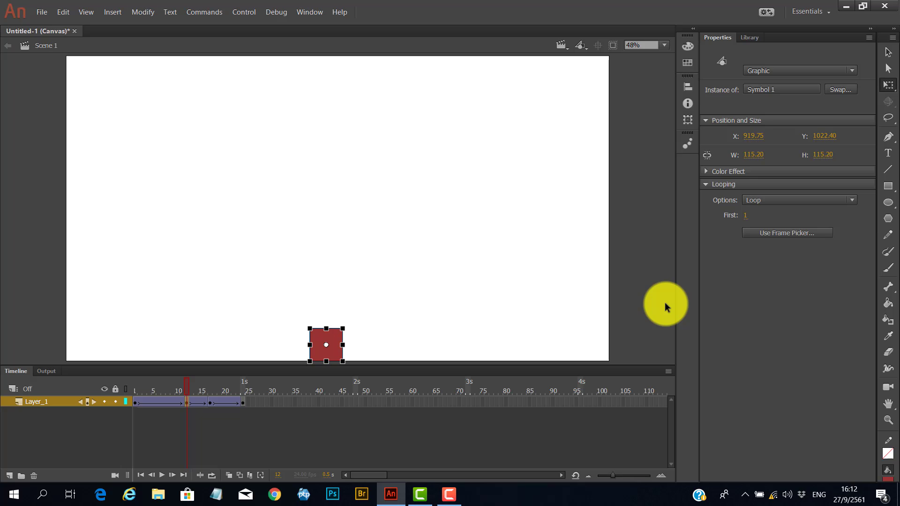
pyautogui.press('Return')
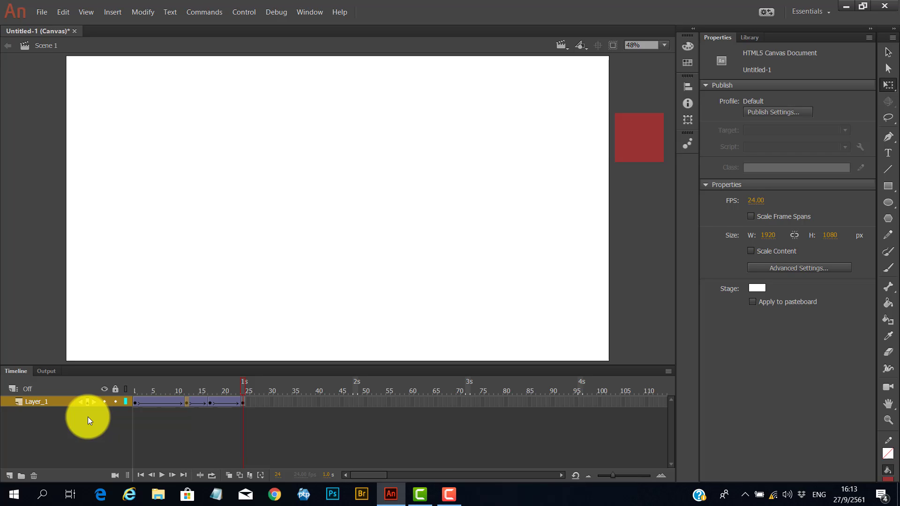
# Save the document as Intro.fla in the Adobe Animate CC folder.
pyautogui.click(37, 11)
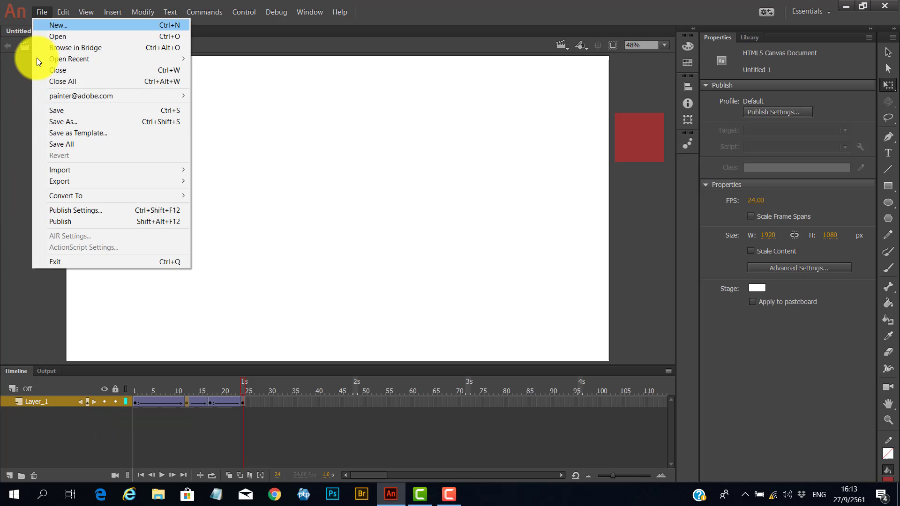
pyautogui.click(57, 118)
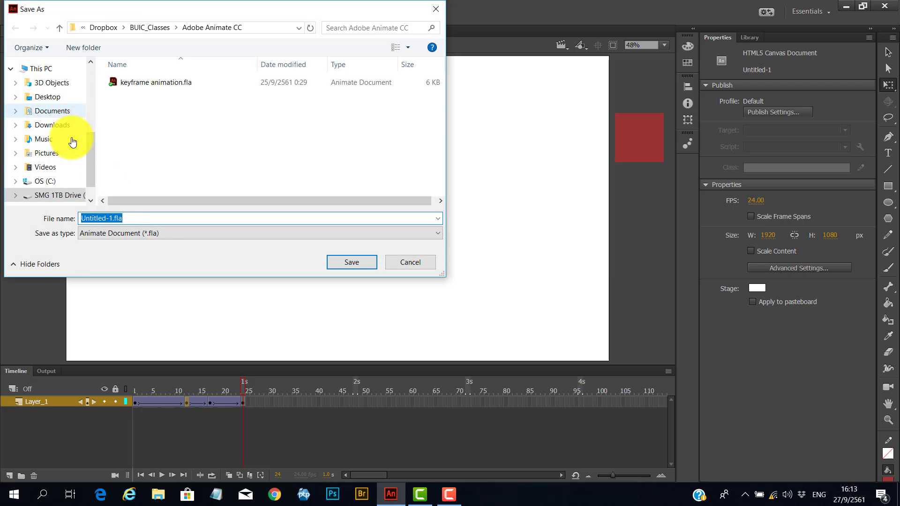
pyautogui.click(114, 218)
pyautogui.moveTo(114, 218); pyautogui.dragTo(20, 219)
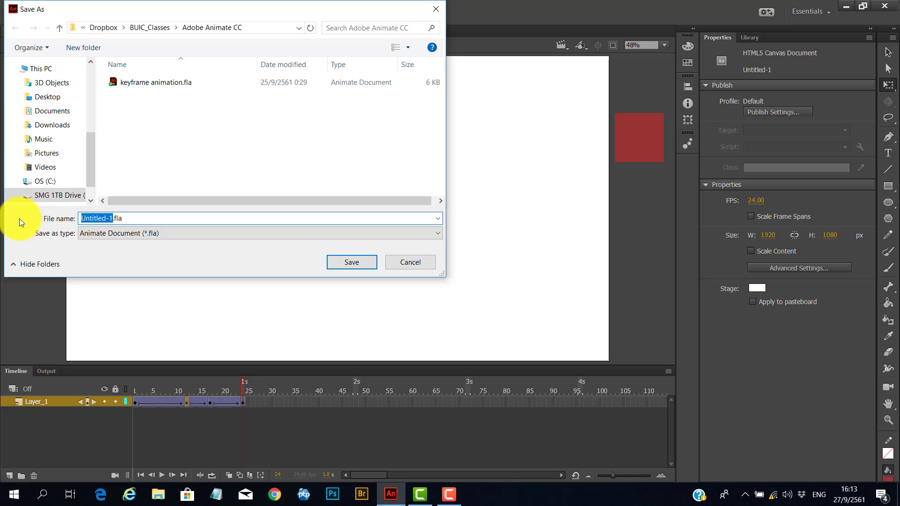
pyautogui.write('Intro')
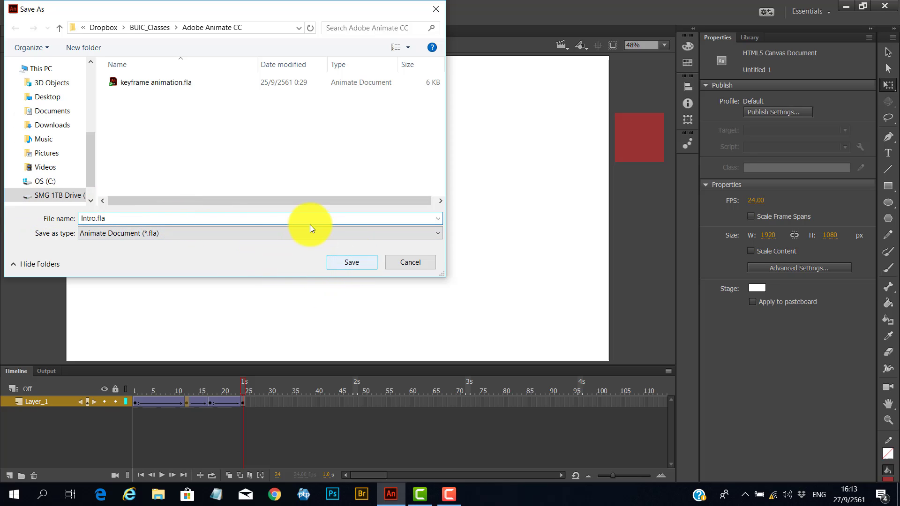
pyautogui.click(358, 262)
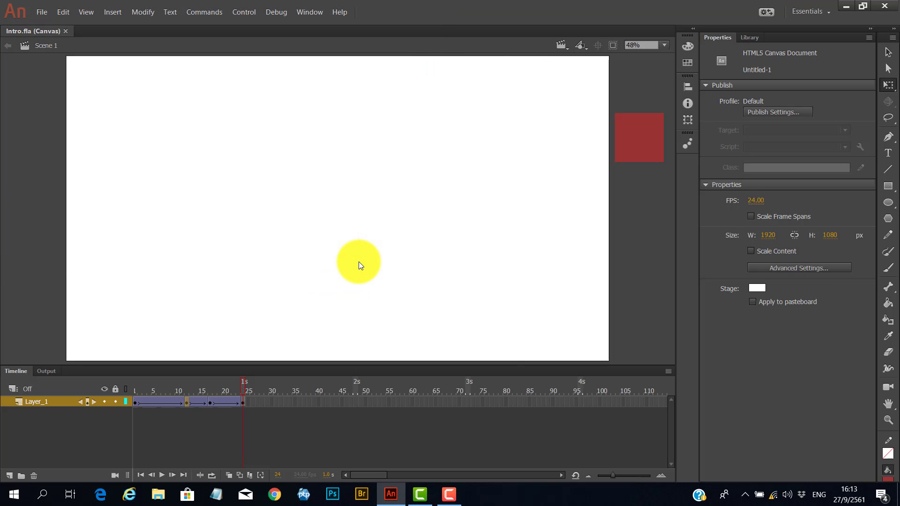
# Enable Center stage and Make responsive, each set to Both, in the publish settings, then publish the animation and accept the settings.
pyautogui.click(43, 12)
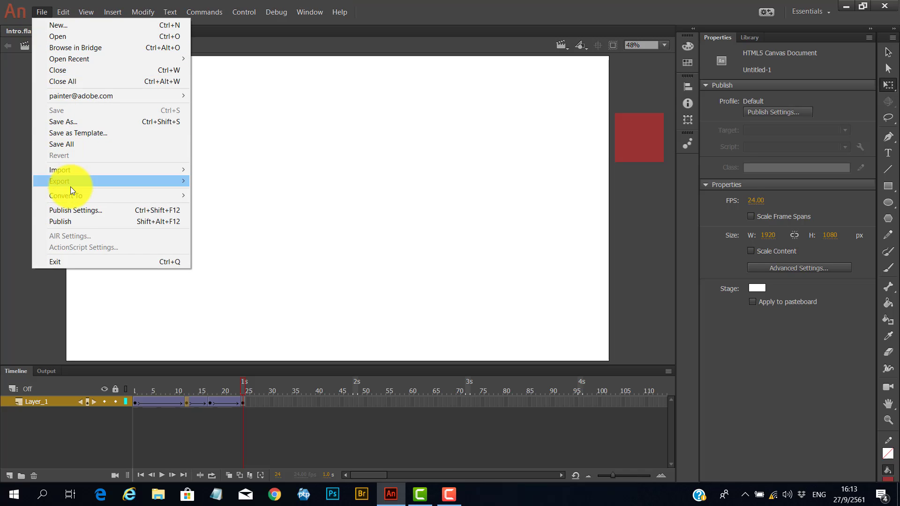
pyautogui.click(75, 212)
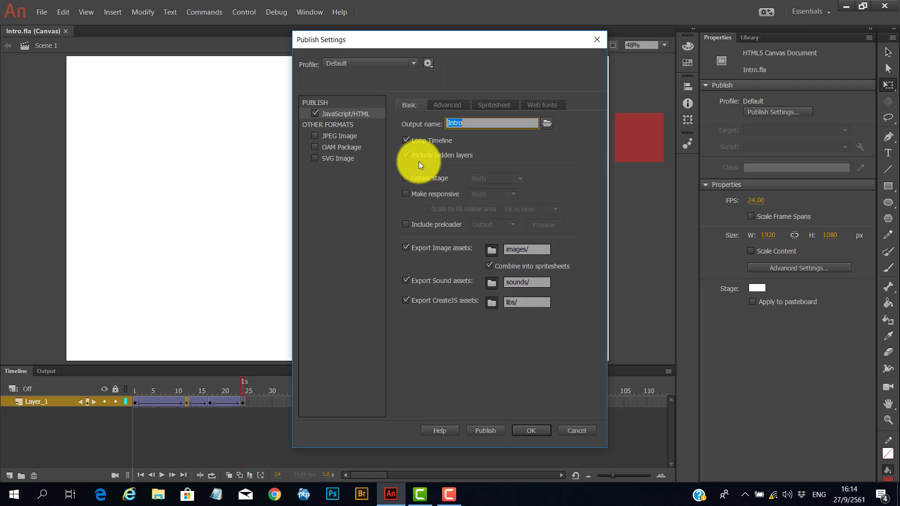
pyautogui.click(425, 179)
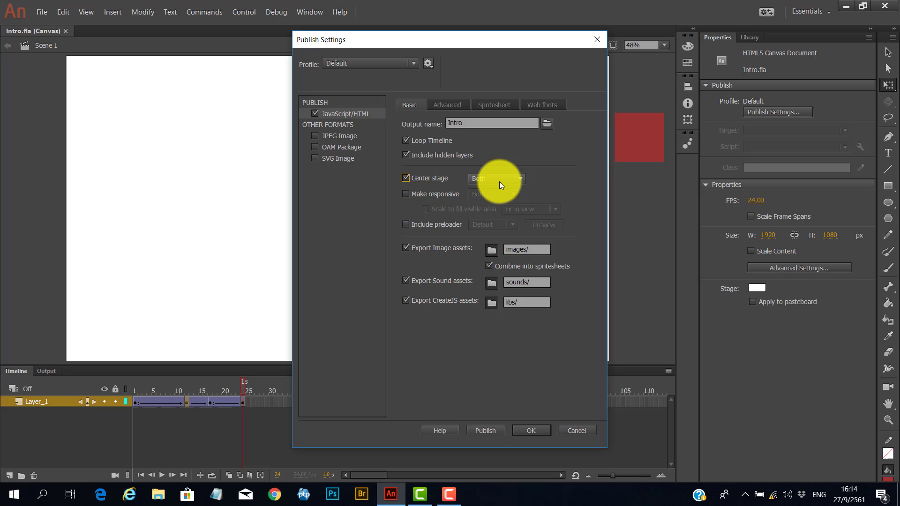
pyautogui.click(419, 195)
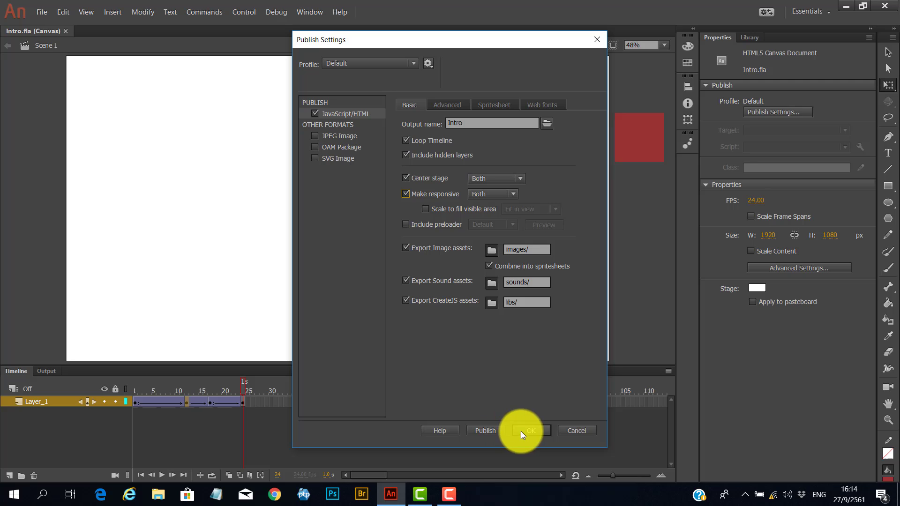
pyautogui.click(490, 432)
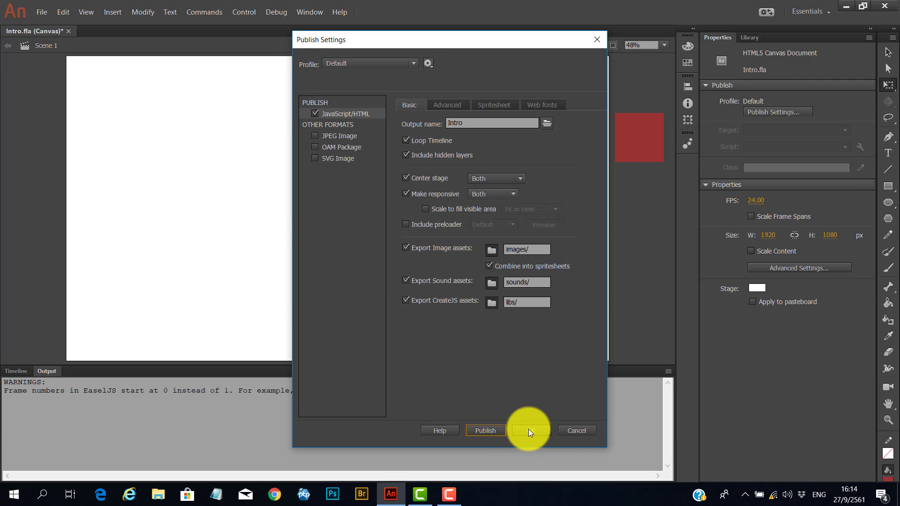
pyautogui.click(529, 430)
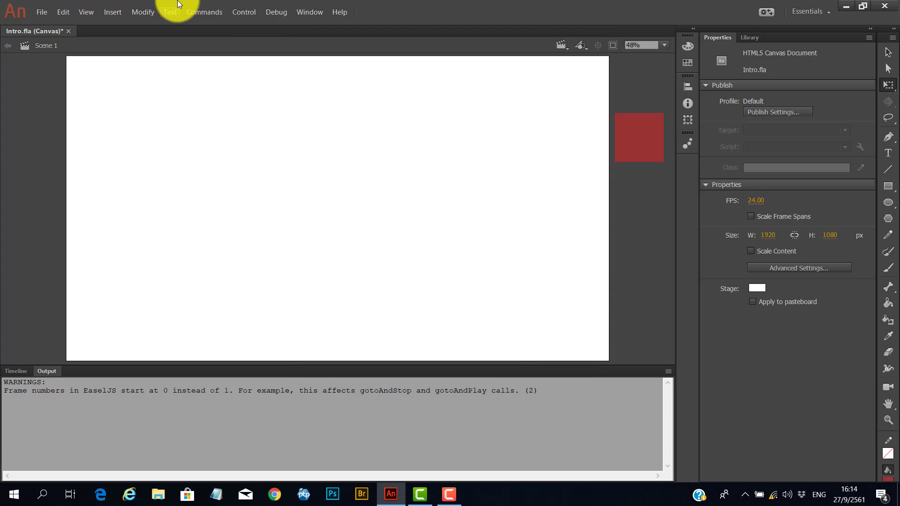
# Test the published animation.
pyautogui.click(243, 12)
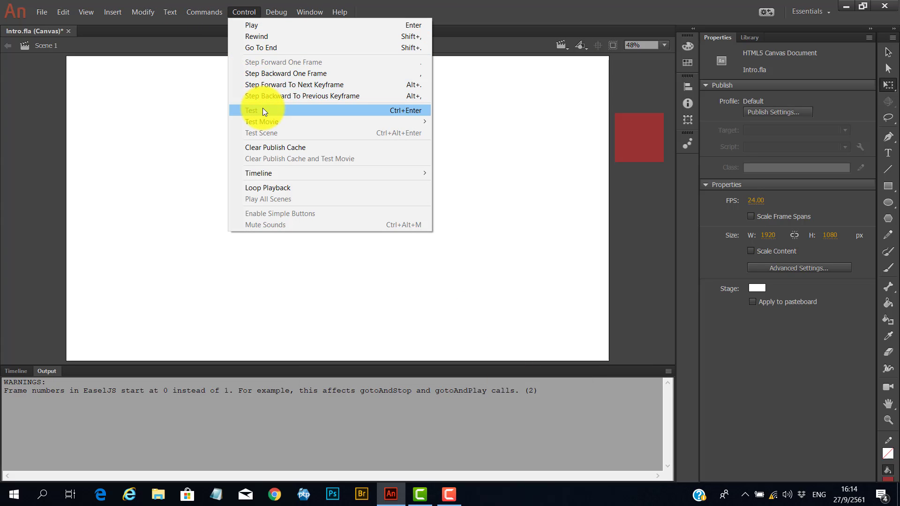